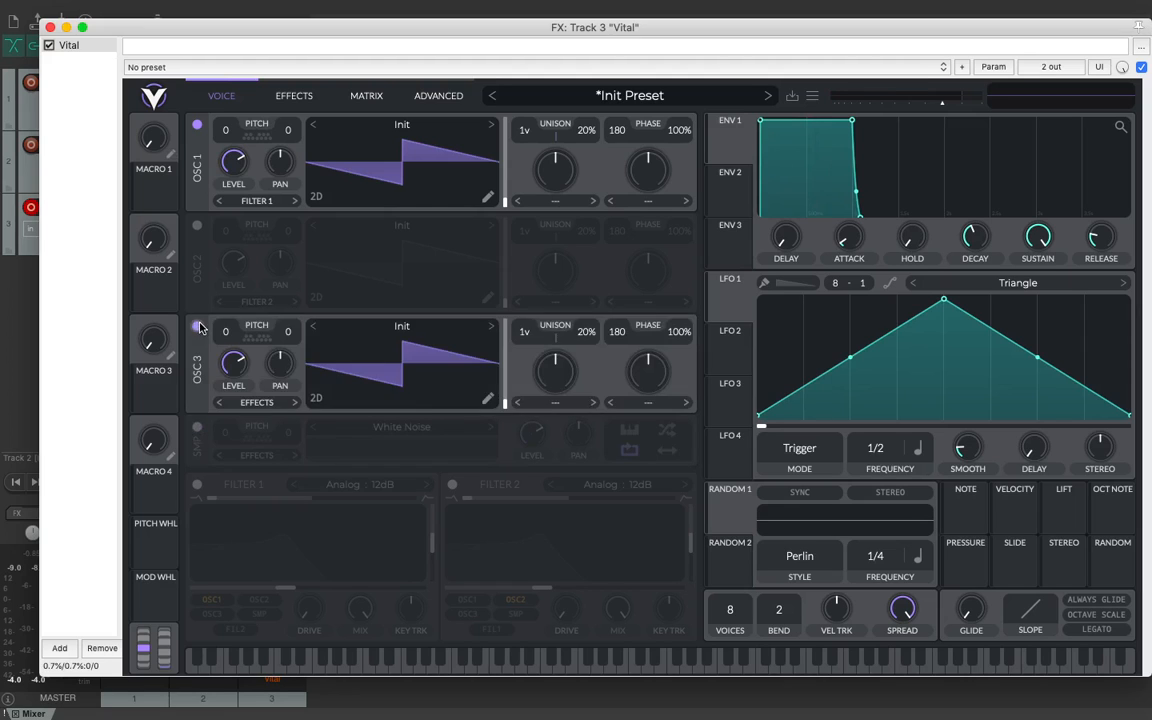
# Step: Load the Plucked 2 wavetable into oscillator 1
pyautogui.click(418, 122)
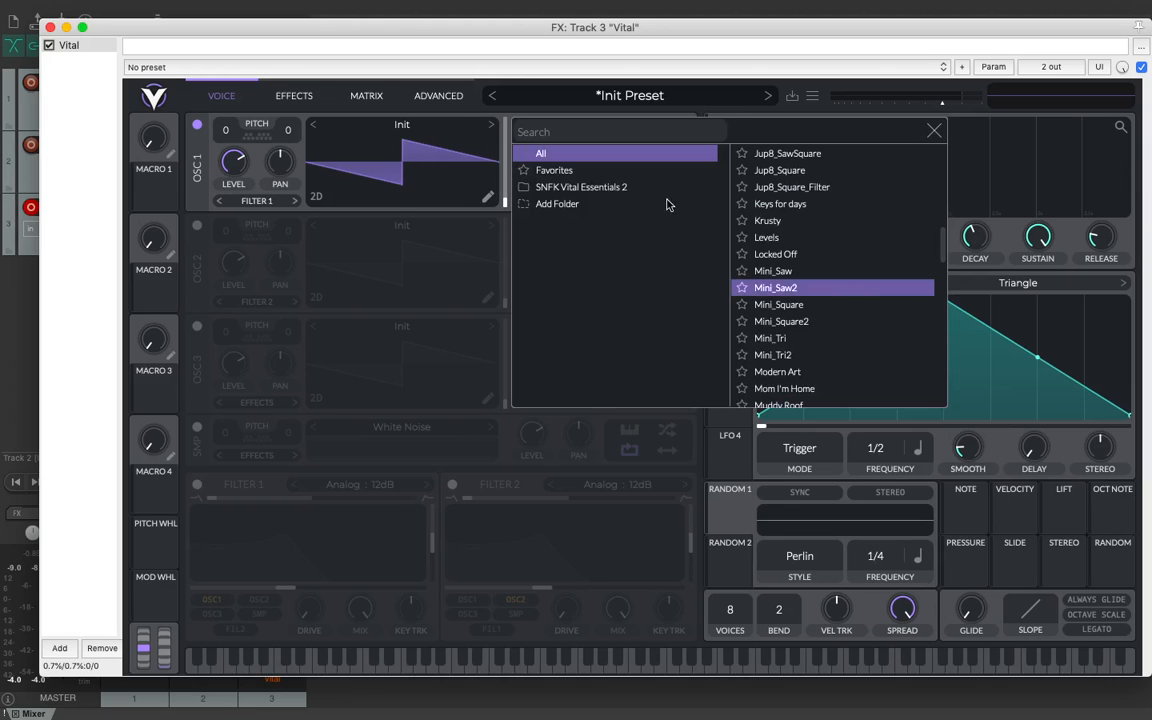
pyautogui.scroll(-6, 818, 320)
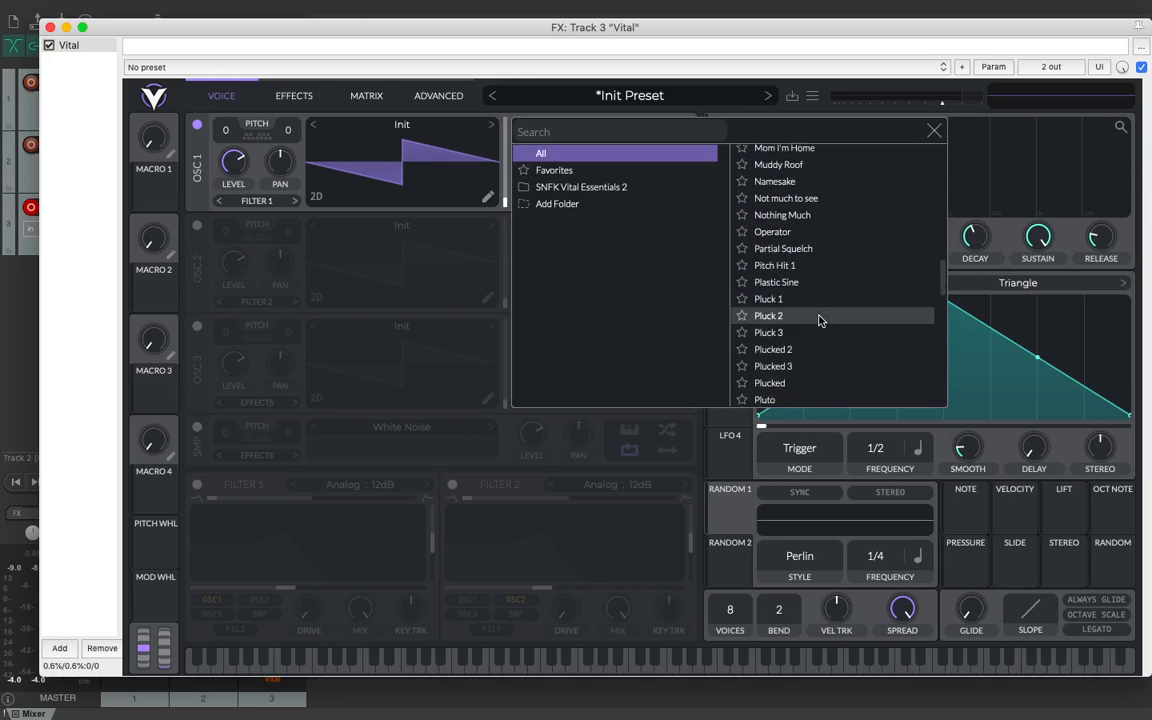
pyautogui.scroll(-1, 818, 320)
pyautogui.click(790, 293)
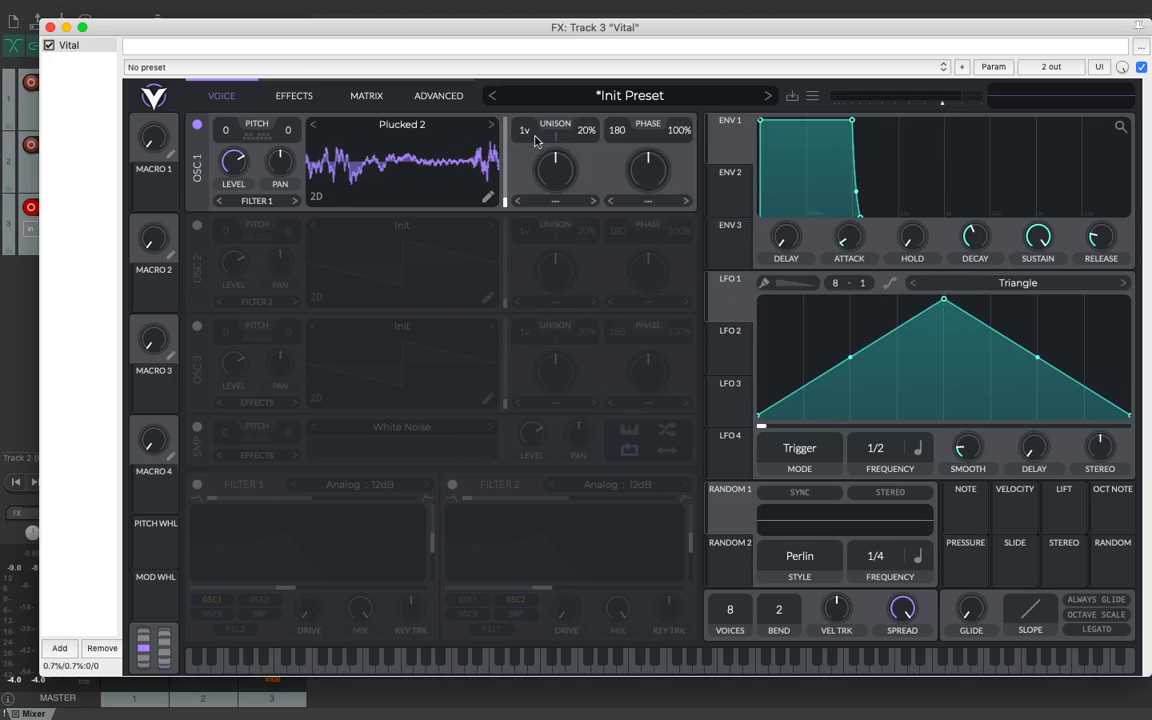
# Step: Load the Pitch Hit 1 wavetable into oscillator 1 and switch its waveform display to 3D
pyautogui.click(458, 134)
pyautogui.click(788, 208)
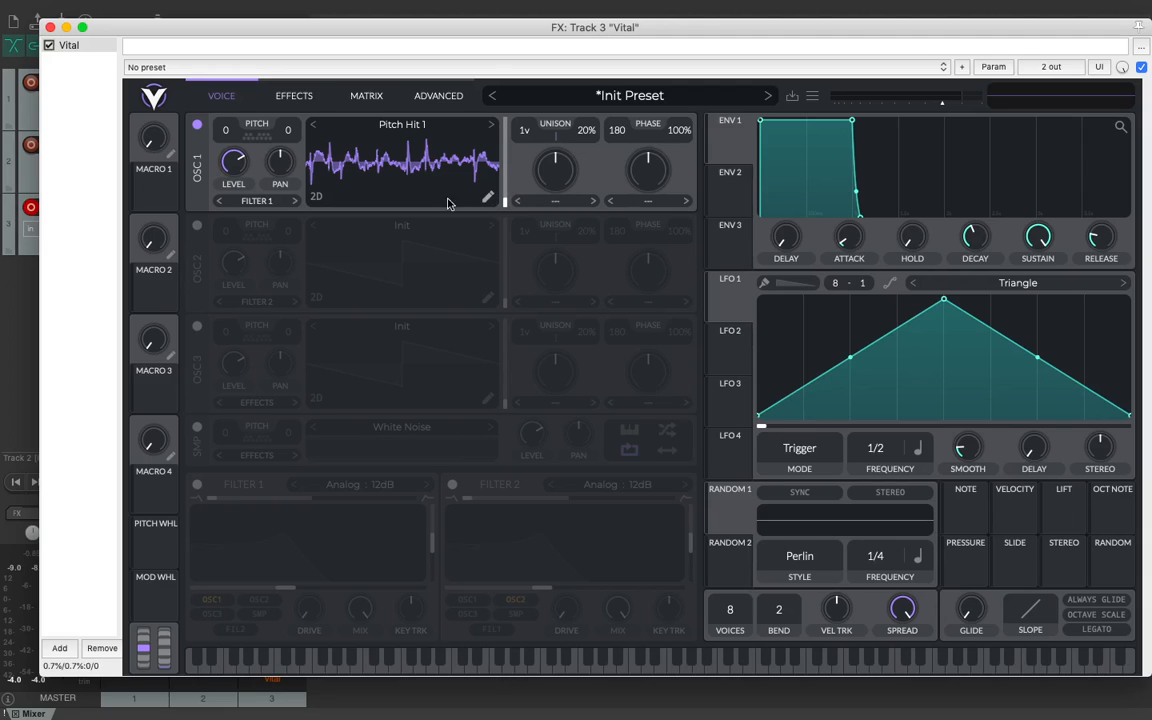
pyautogui.click(318, 200)
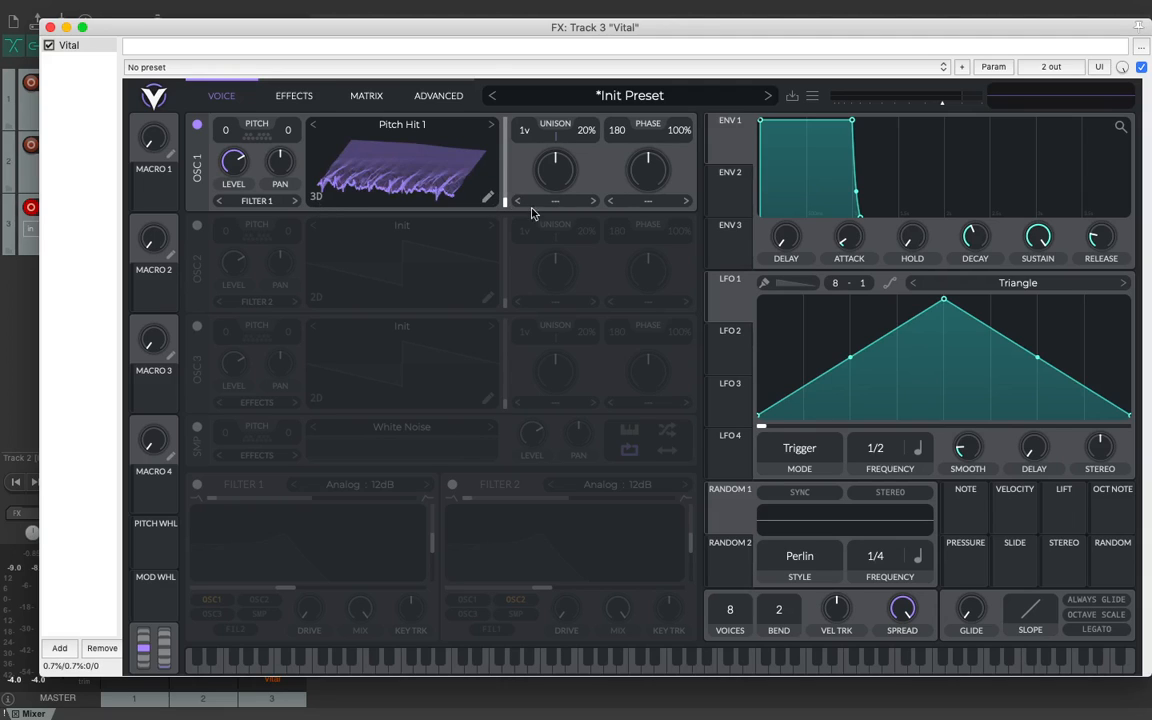
# Step: Load the Powerful Goose wavetable into oscillator 1 and sweep its wavetable position, ending at frame 0
pyautogui.click(432, 127)
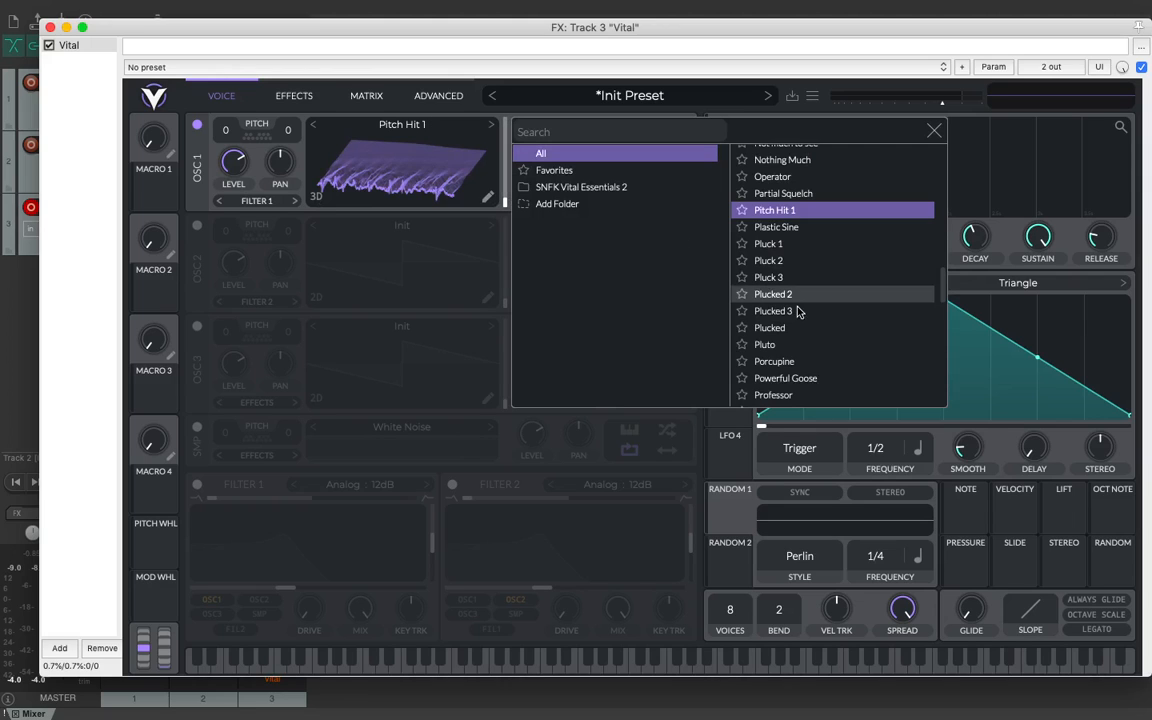
pyautogui.click(818, 378)
pyautogui.click(818, 378)
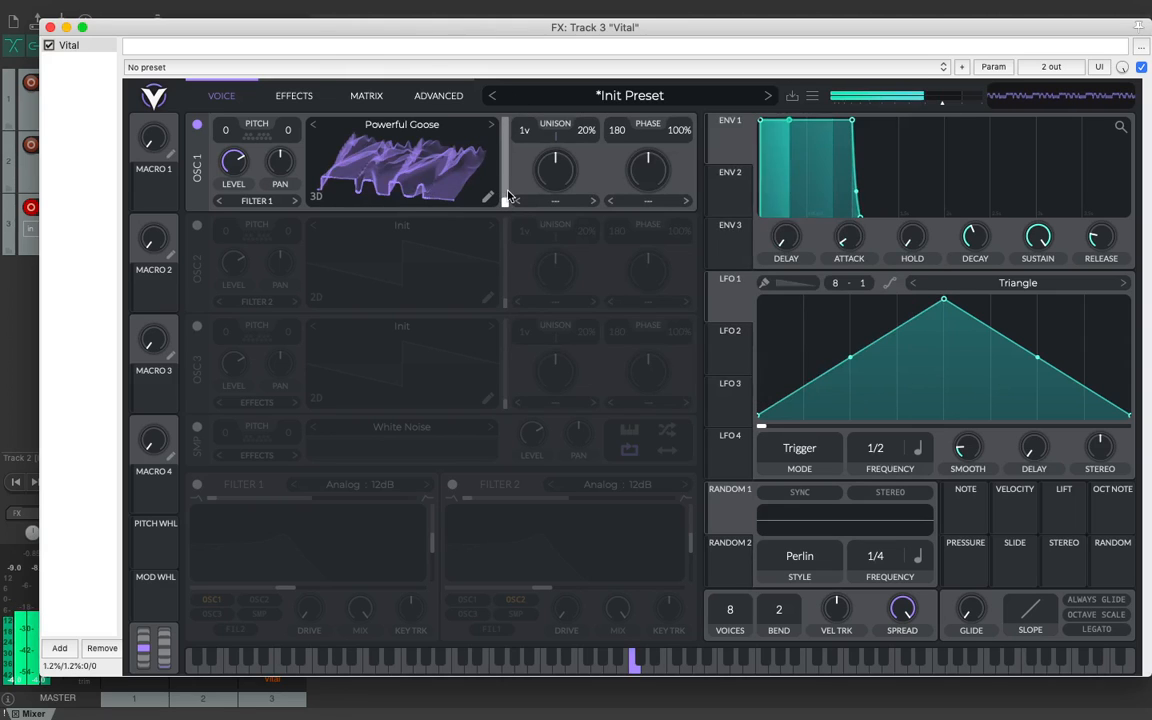
pyautogui.moveTo(506, 192)
pyautogui.mouseDown()
pyautogui.moveTo(509, 98)
pyautogui.moveTo(510, 214)
pyautogui.mouseUp()
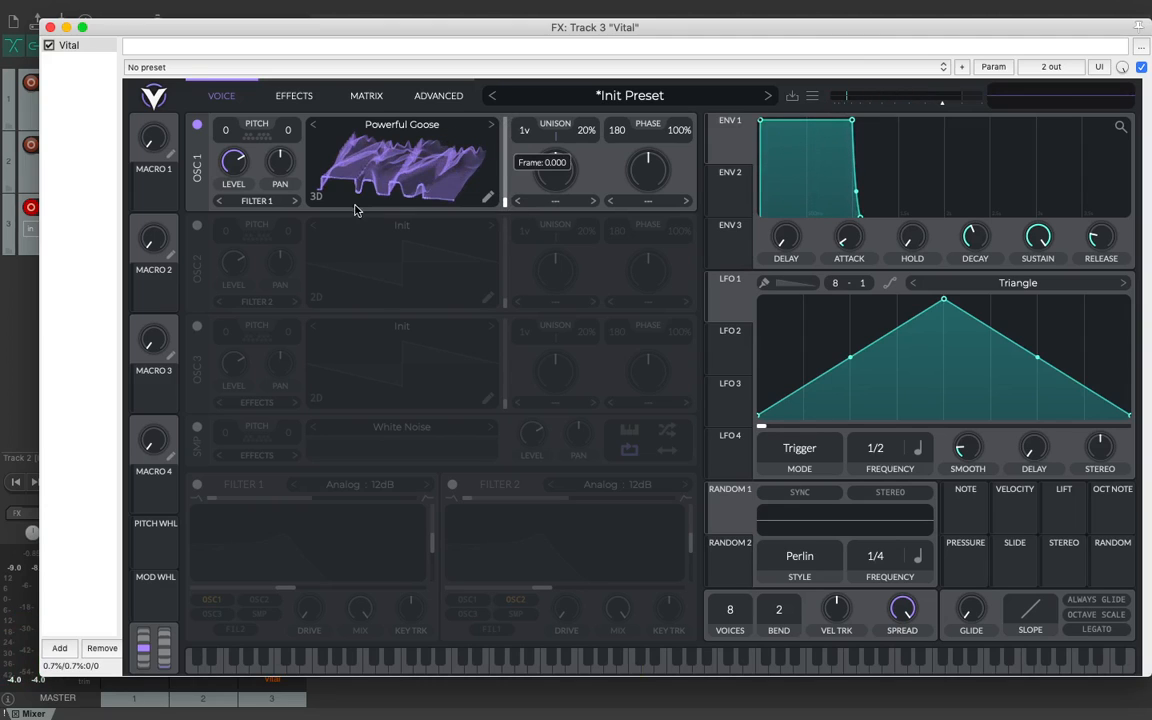
# Step: Switch oscillator 1's waveform display to SP and set its fine tune to 0
pyautogui.click(316, 197)
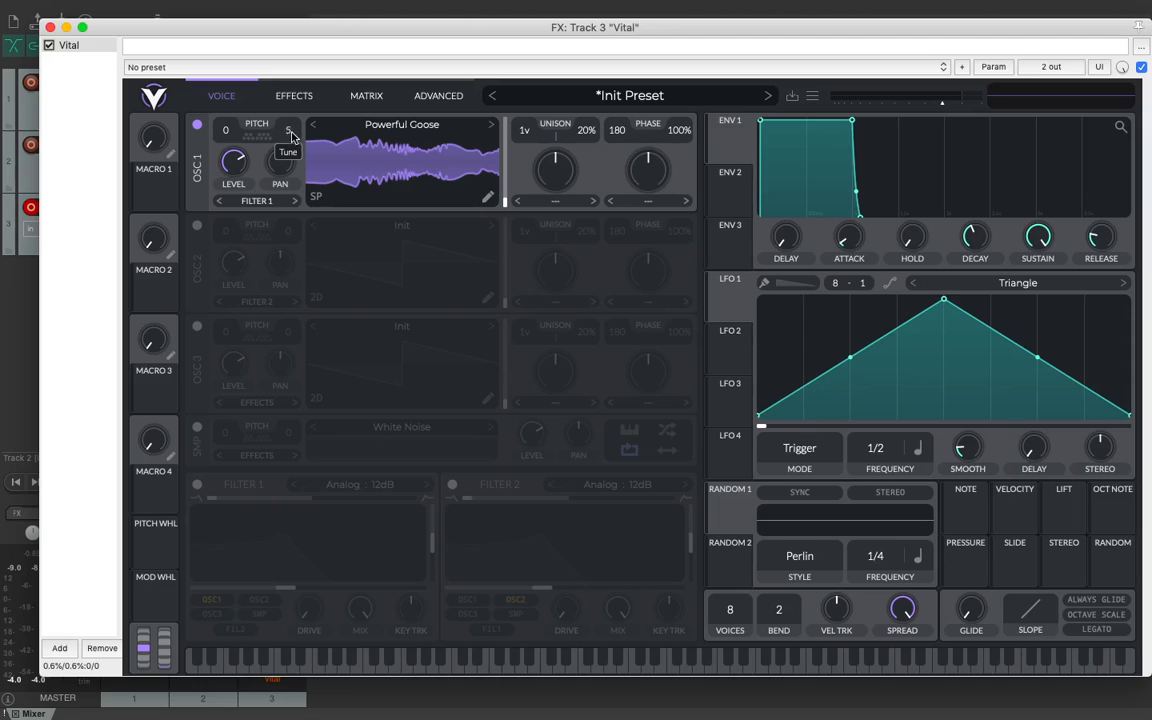
pyautogui.moveTo(291, 131); pyautogui.dragTo(291, 135)
# Step: Try filter 1 on oscillator 1 with different cutoff, resonance and blend settings, and turn the filter off again
pyautogui.click(257, 202)
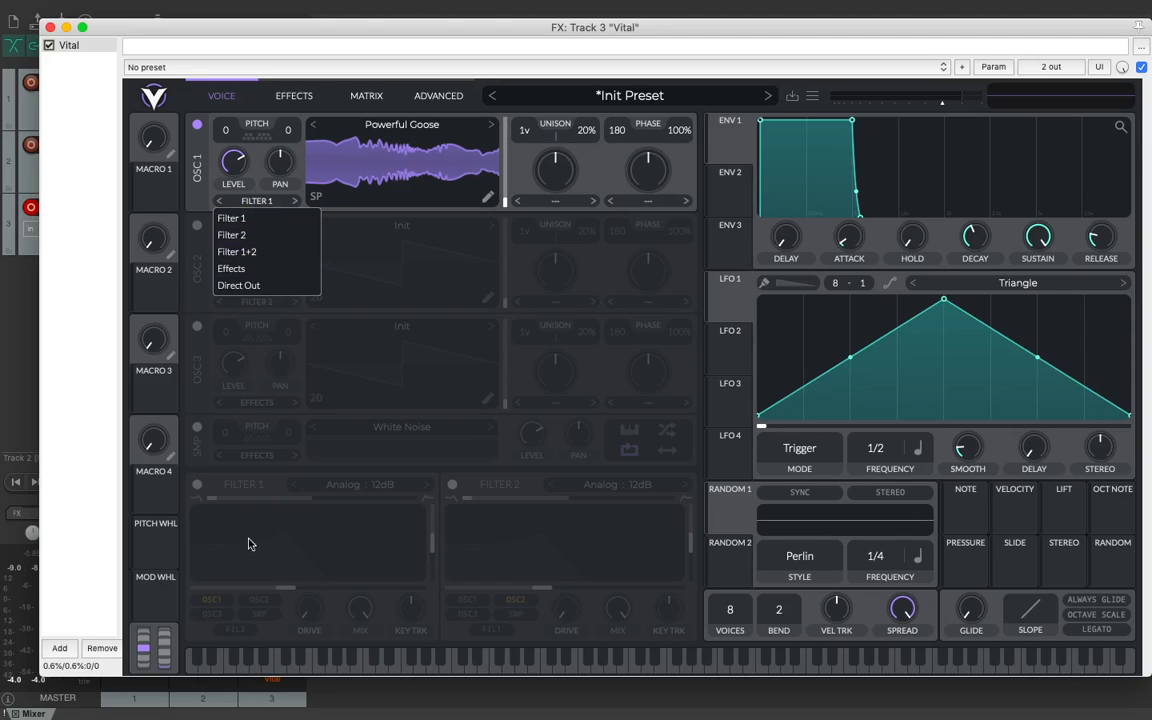
pyautogui.click(196, 485)
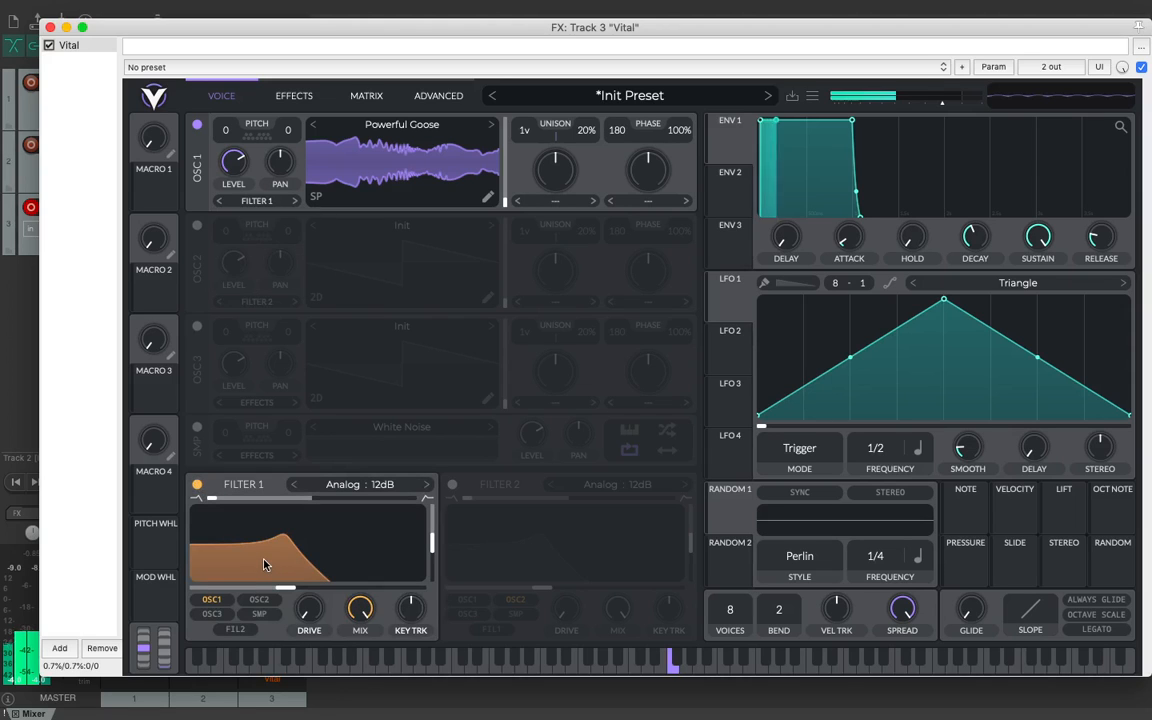
pyautogui.moveTo(265, 565); pyautogui.dragTo(365, 558)
pyautogui.moveTo(432, 530); pyautogui.dragTo(419, 542)
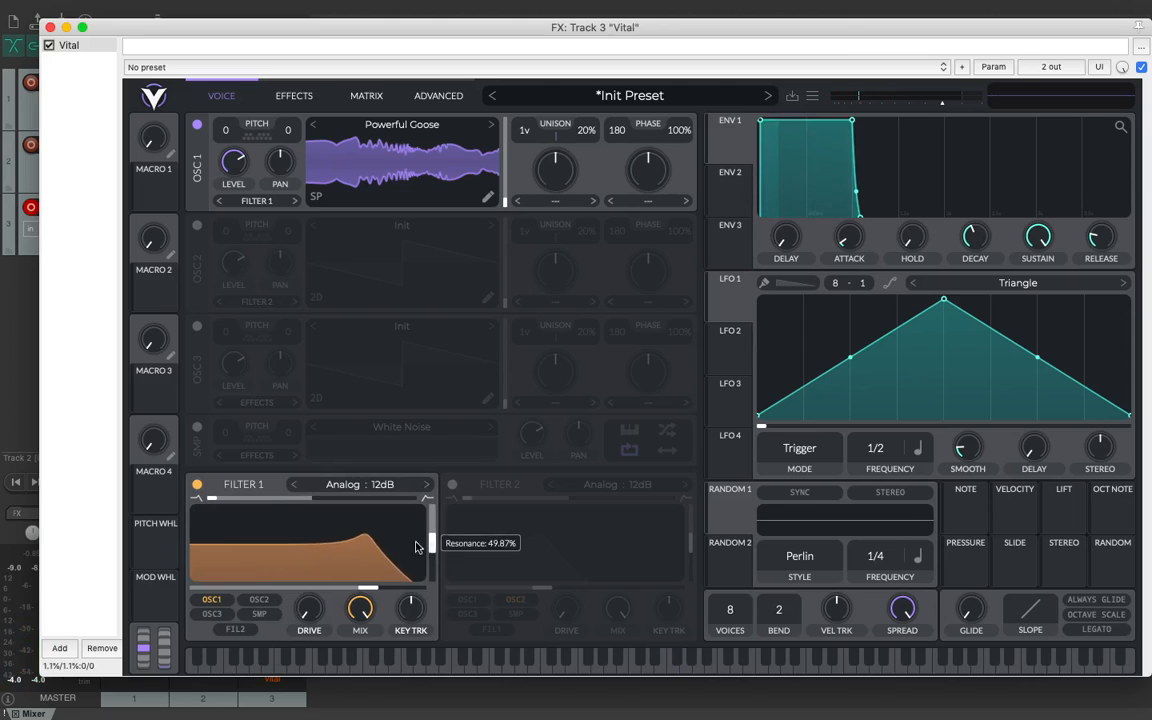
pyautogui.moveTo(265, 501); pyautogui.dragTo(296, 501)
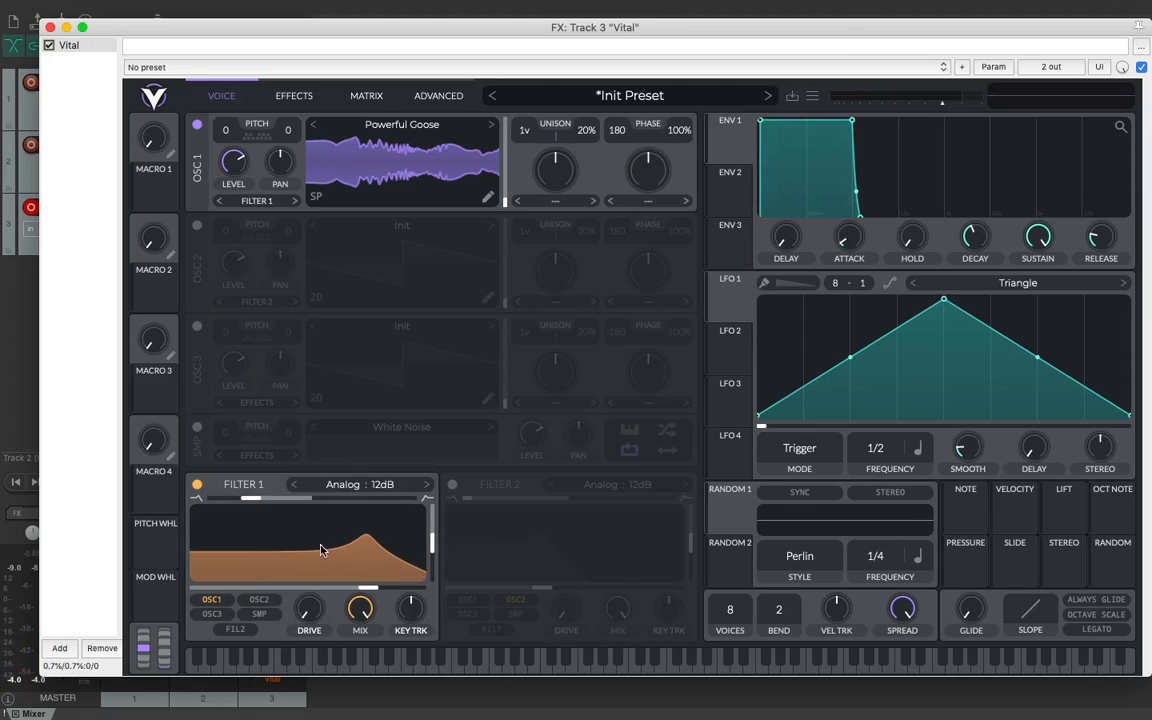
pyautogui.moveTo(321, 545); pyautogui.dragTo(345, 547)
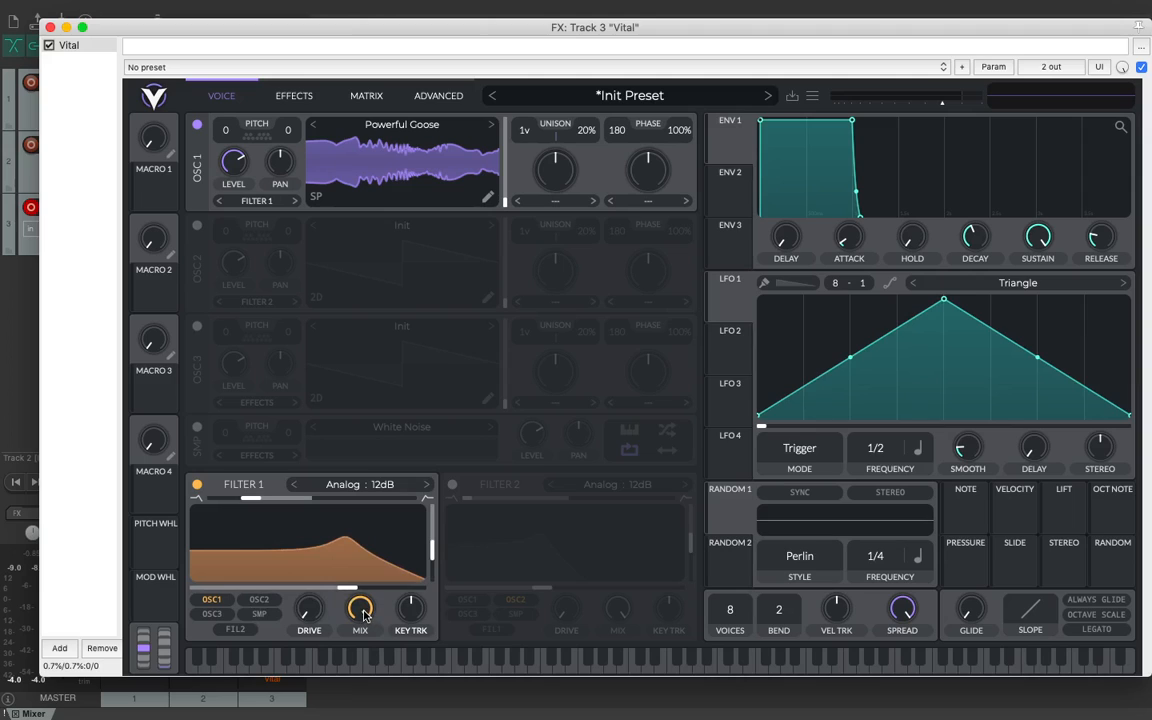
pyautogui.moveTo(420, 611); pyautogui.dragTo(433, 529)
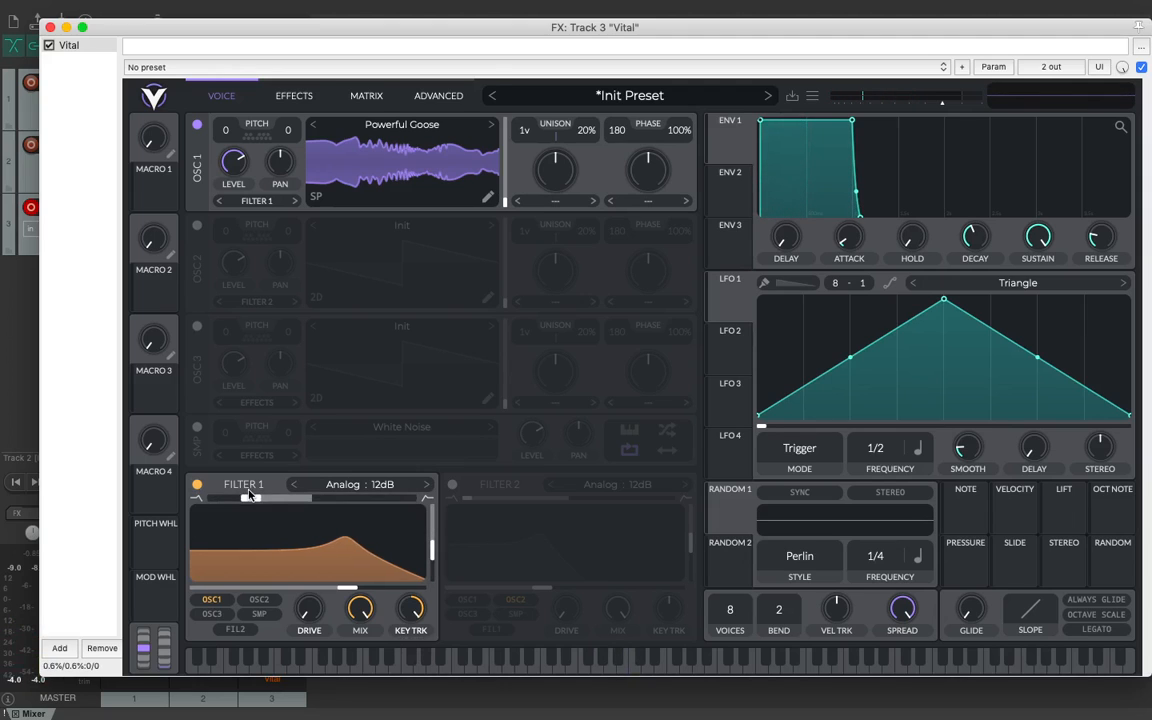
pyautogui.click(198, 487)
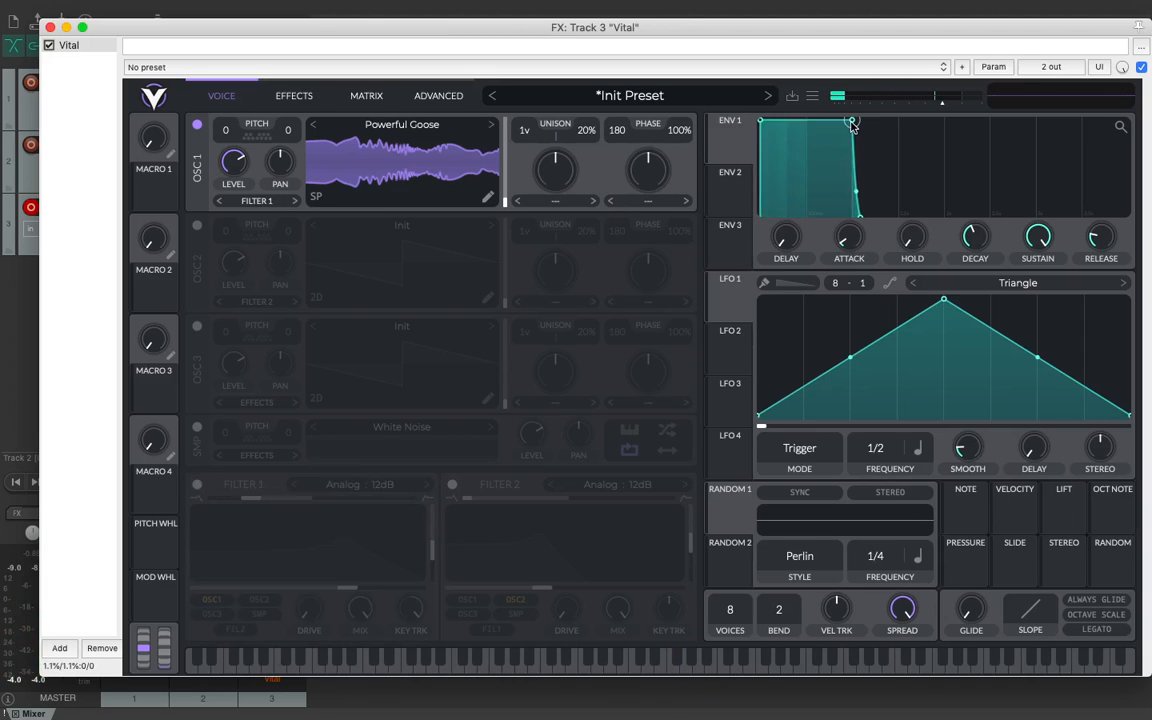
# Step: Reshape envelope 1 through several decay and sustain settings, ending with full sustain and a longer decay and release
pyautogui.moveTo(851, 121); pyautogui.dragTo(797, 162)
pyautogui.moveTo(806, 222); pyautogui.dragTo(872, 215)
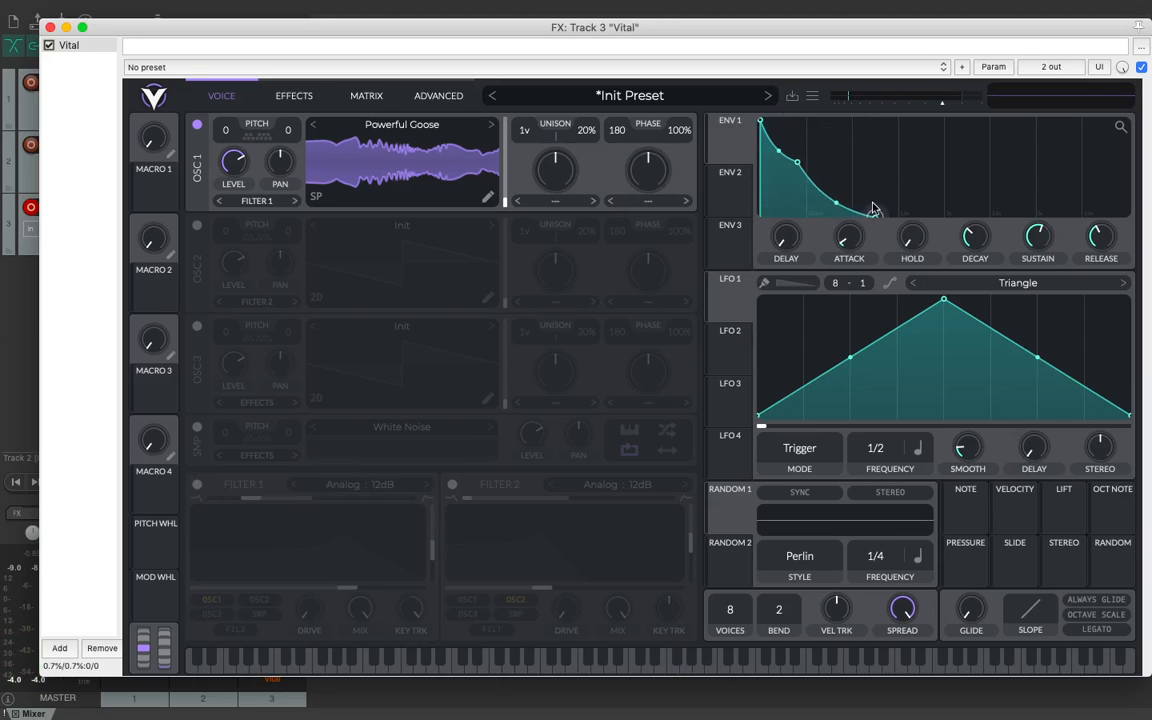
pyautogui.moveTo(796, 170); pyautogui.dragTo(835, 160)
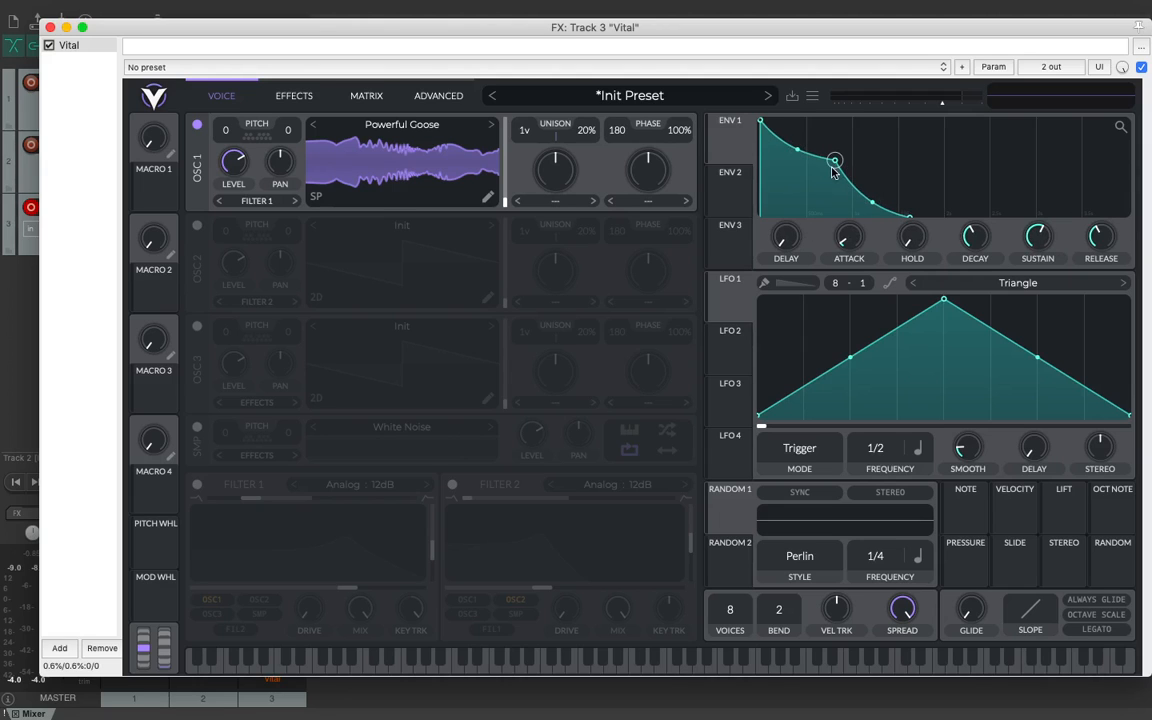
pyautogui.moveTo(832, 172); pyautogui.dragTo(784, 181)
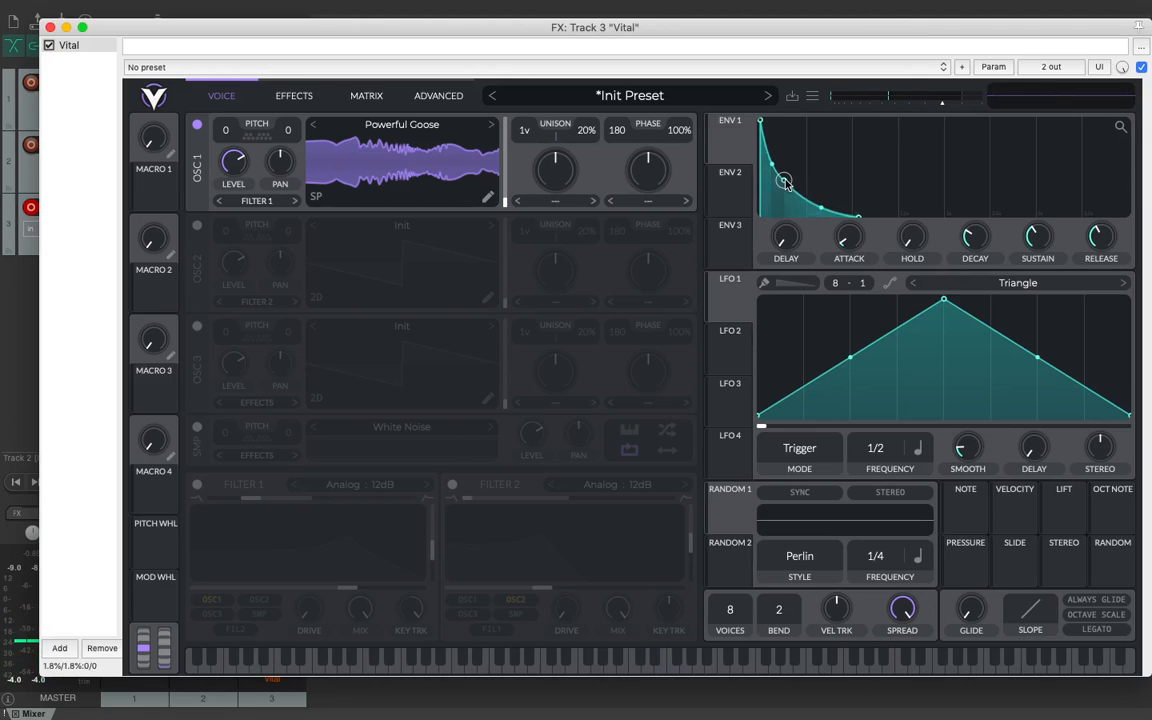
pyautogui.moveTo(779, 180); pyautogui.dragTo(898, 105)
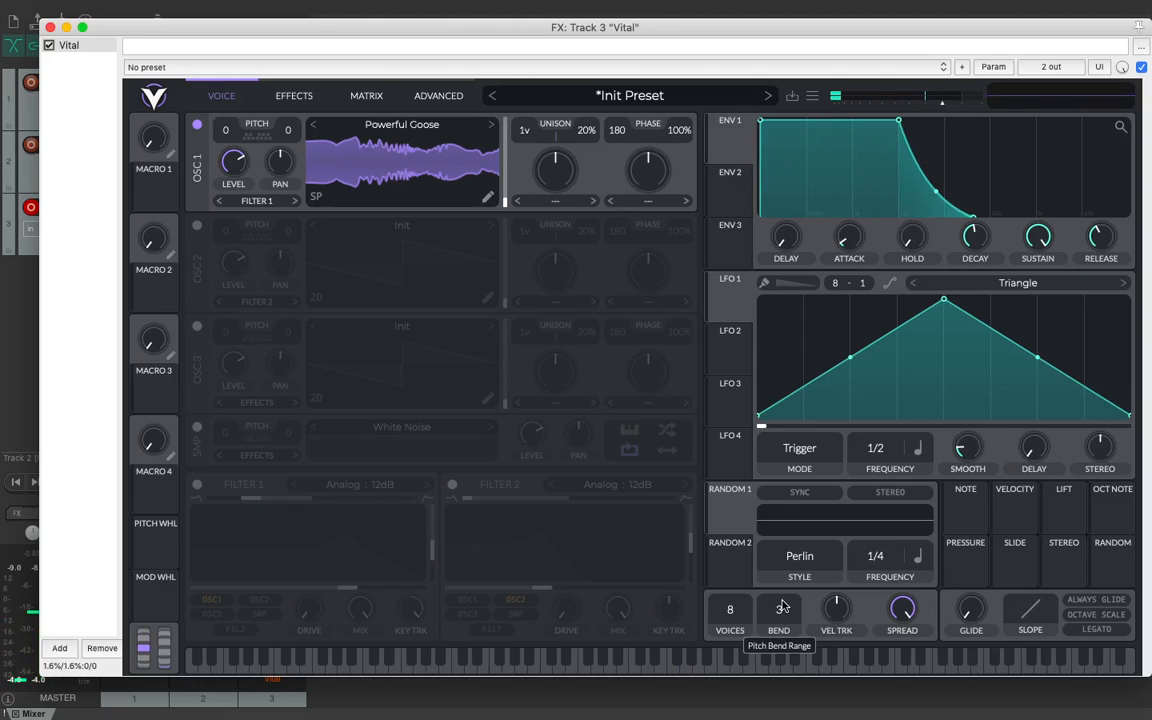
# Step: Try the pitch bend range, velocity tracking and glide controls, leaving the bend range at 2 and velocity tracking centred
pyautogui.moveTo(782, 606); pyautogui.dragTo(784, 611)
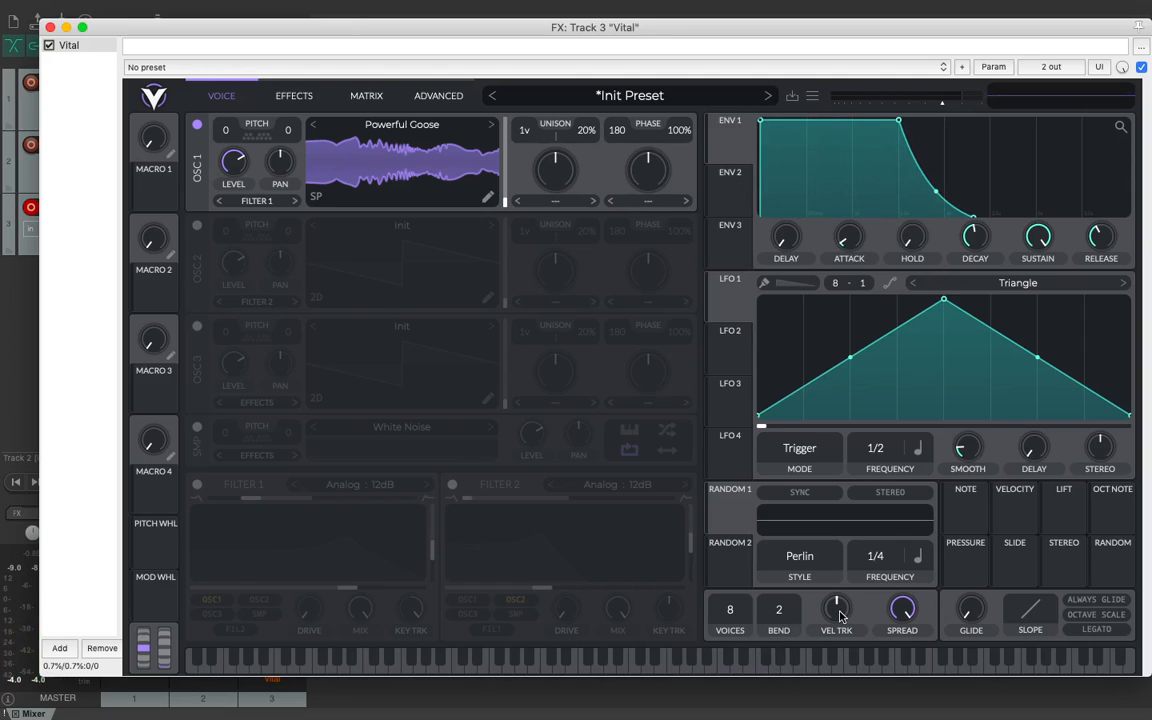
pyautogui.moveTo(840, 615); pyautogui.dragTo(845, 576)
pyautogui.moveTo(843, 608); pyautogui.dragTo(848, 648)
pyautogui.moveTo(966, 602); pyautogui.dragTo(1036, 573)
# Step: Examine the effects list, modulation matrix and advanced settings, including voice override and oversampling, and return to the oscillator view
pyautogui.click(300, 110)
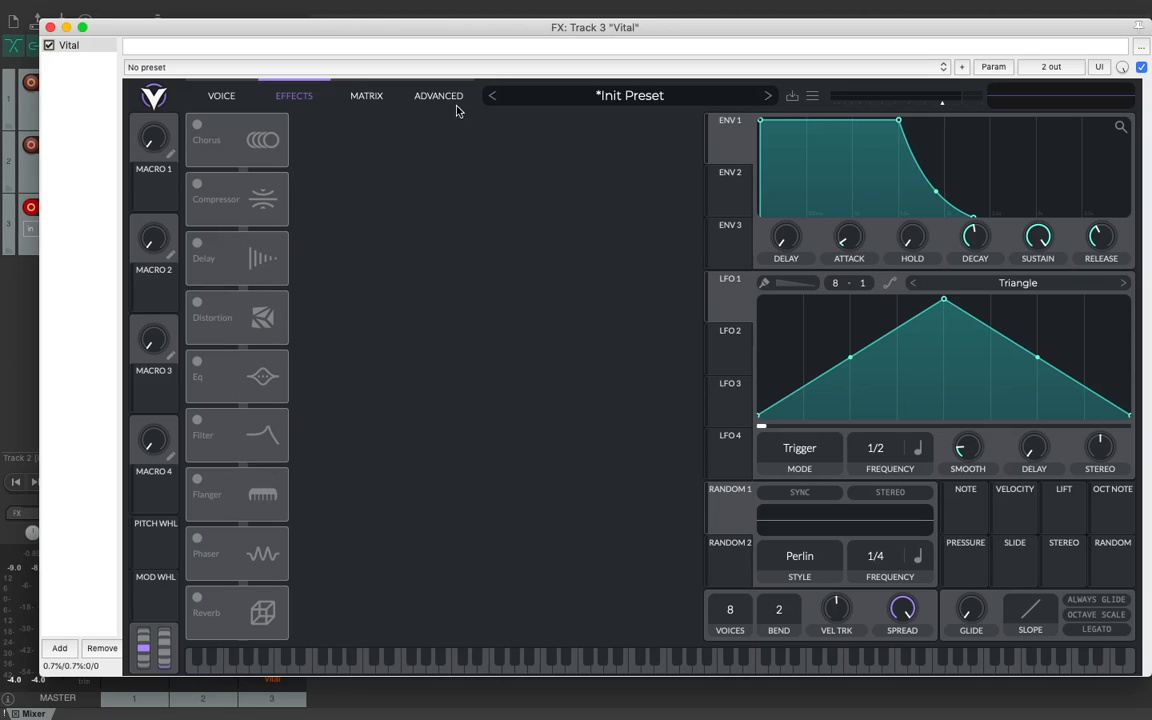
pyautogui.click(194, 91)
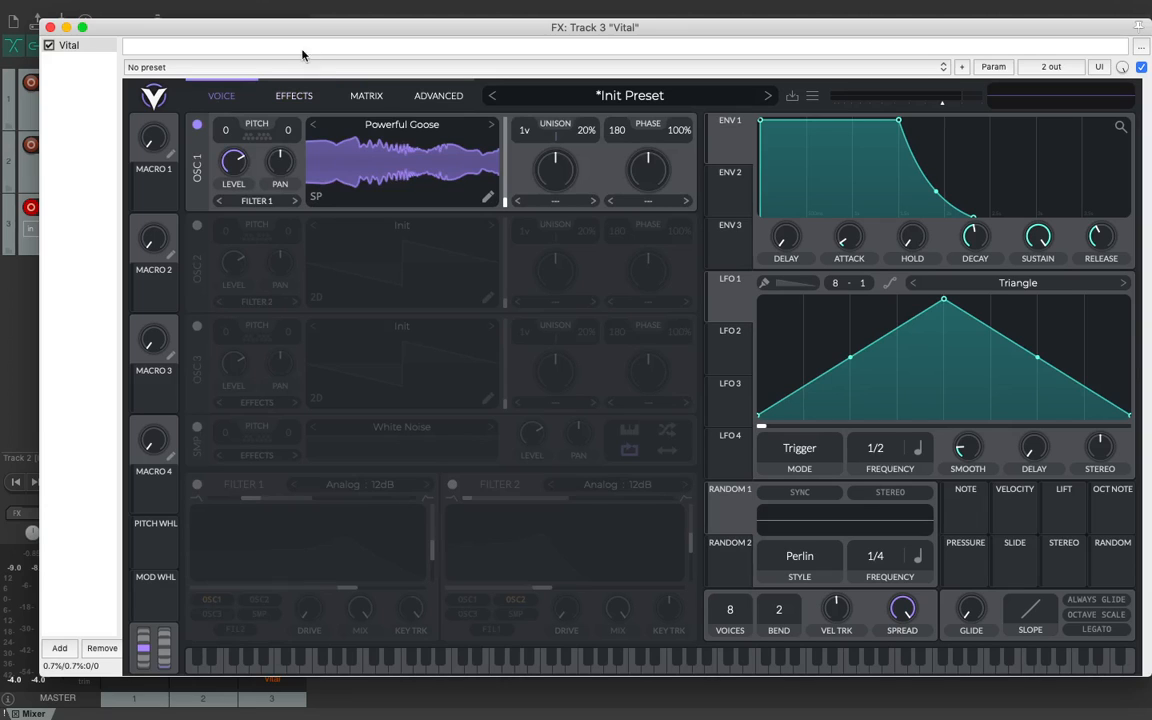
pyautogui.click(304, 104)
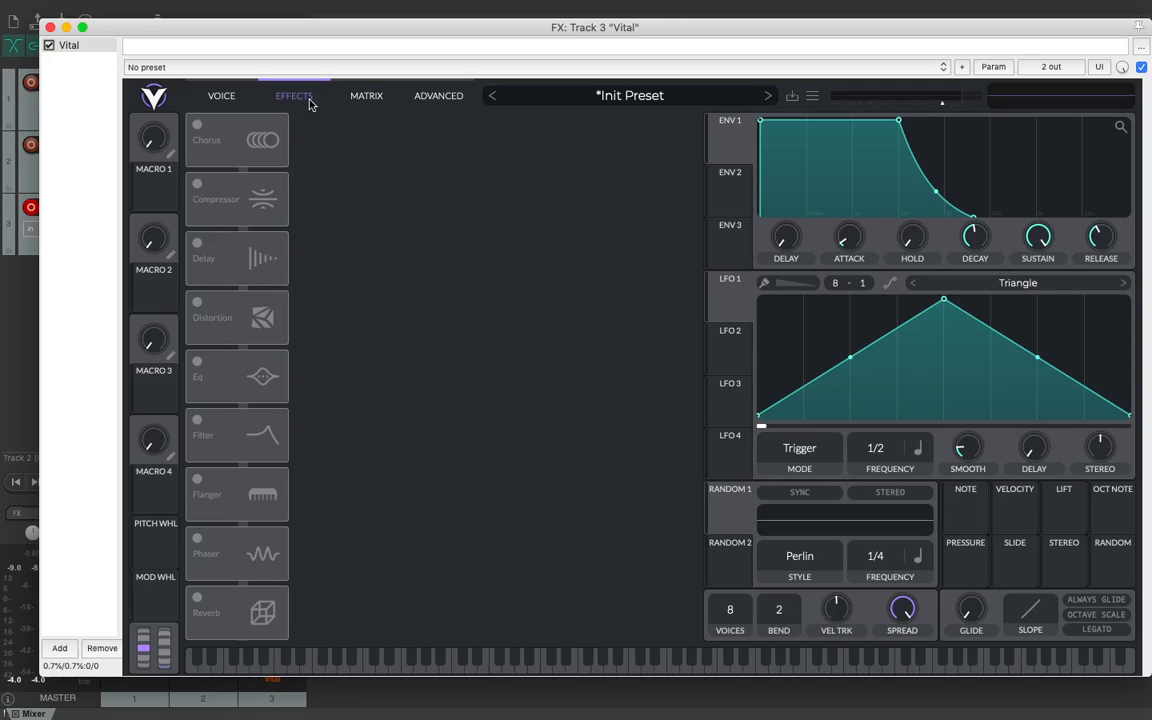
pyautogui.click(366, 98)
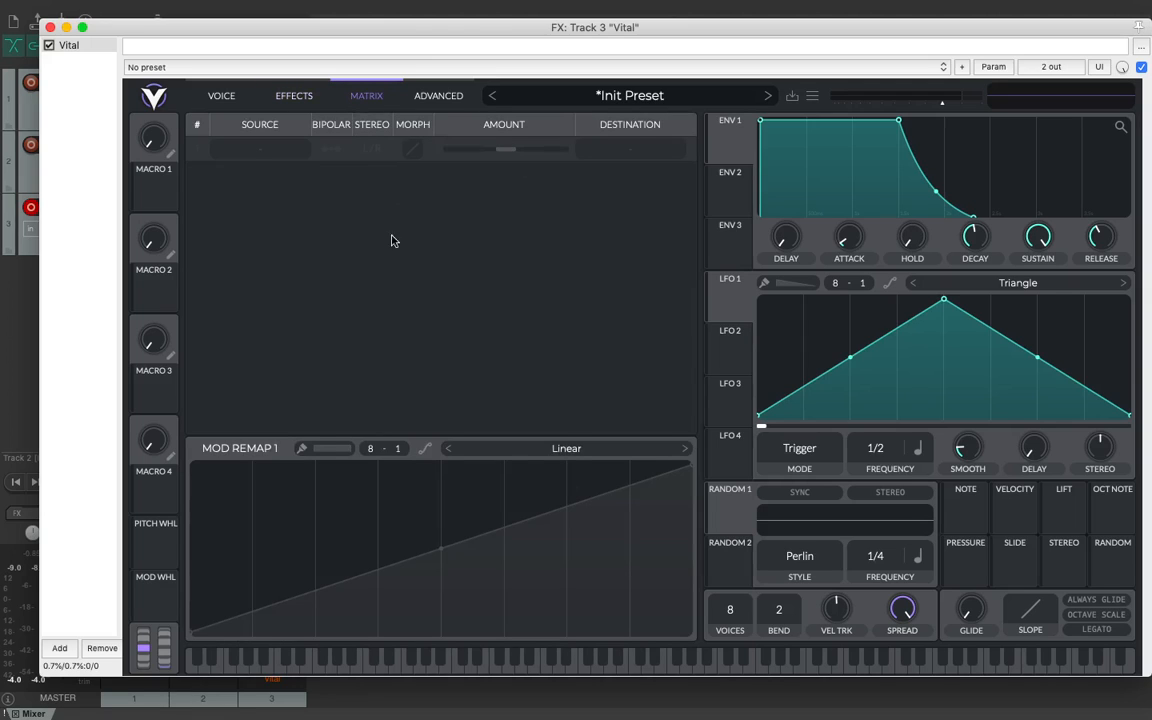
pyautogui.click(430, 96)
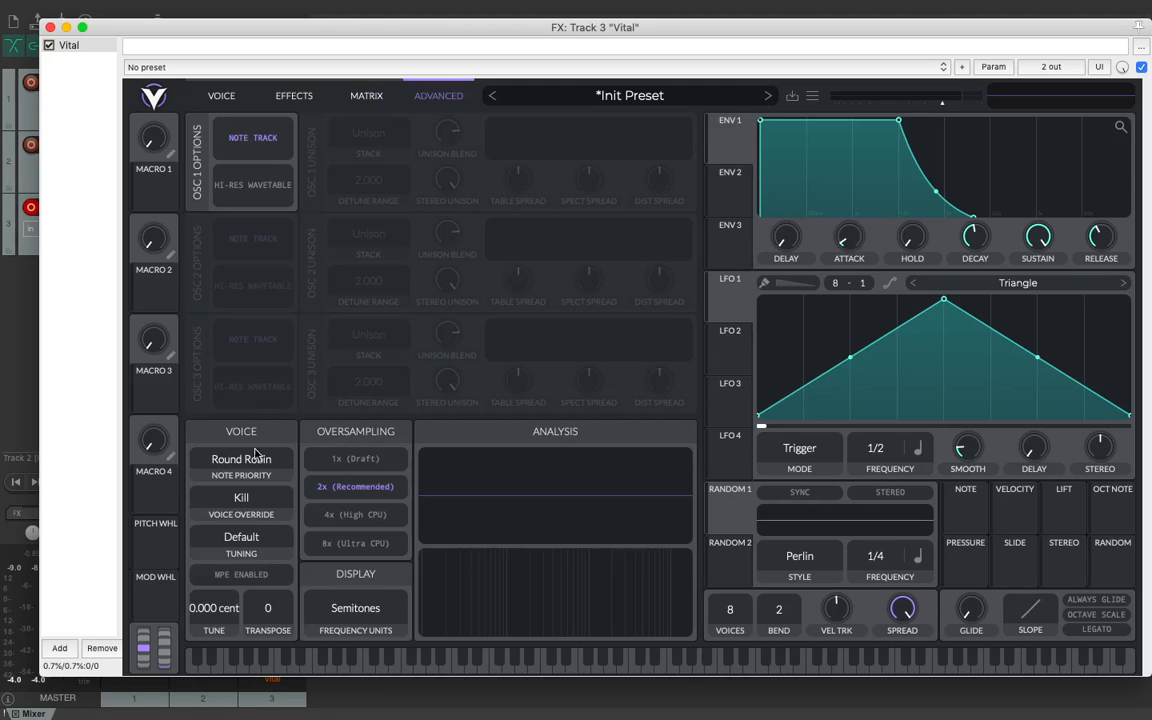
pyautogui.click(270, 500)
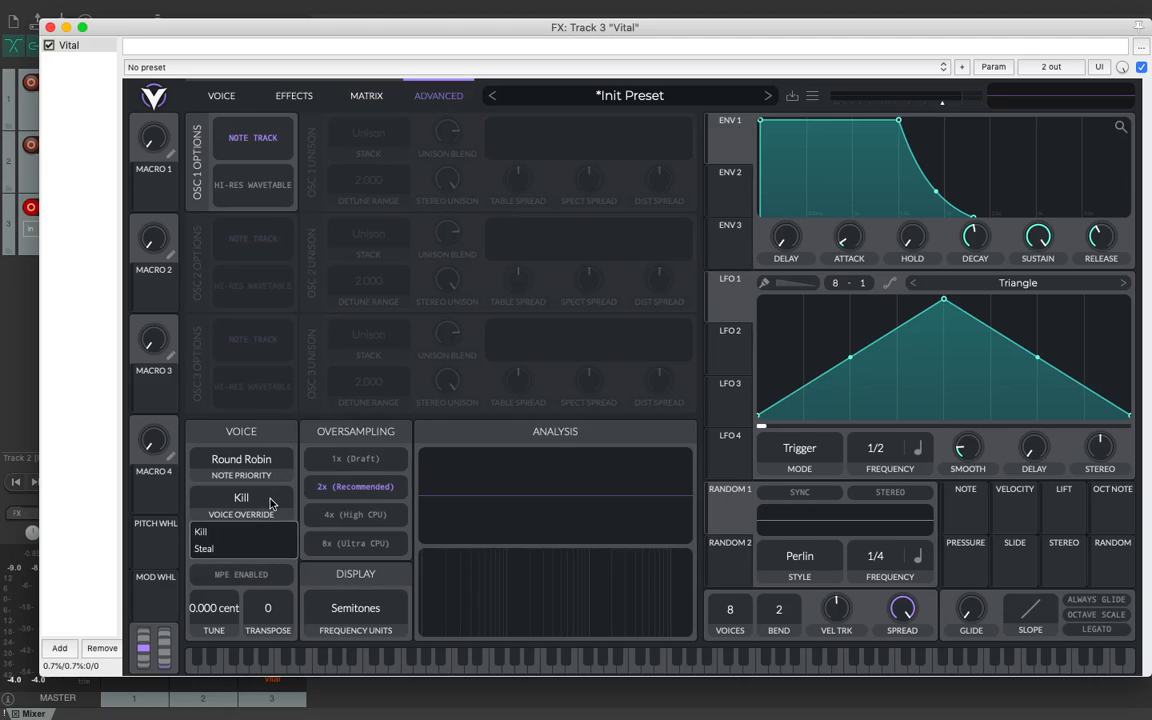
pyautogui.click(297, 493)
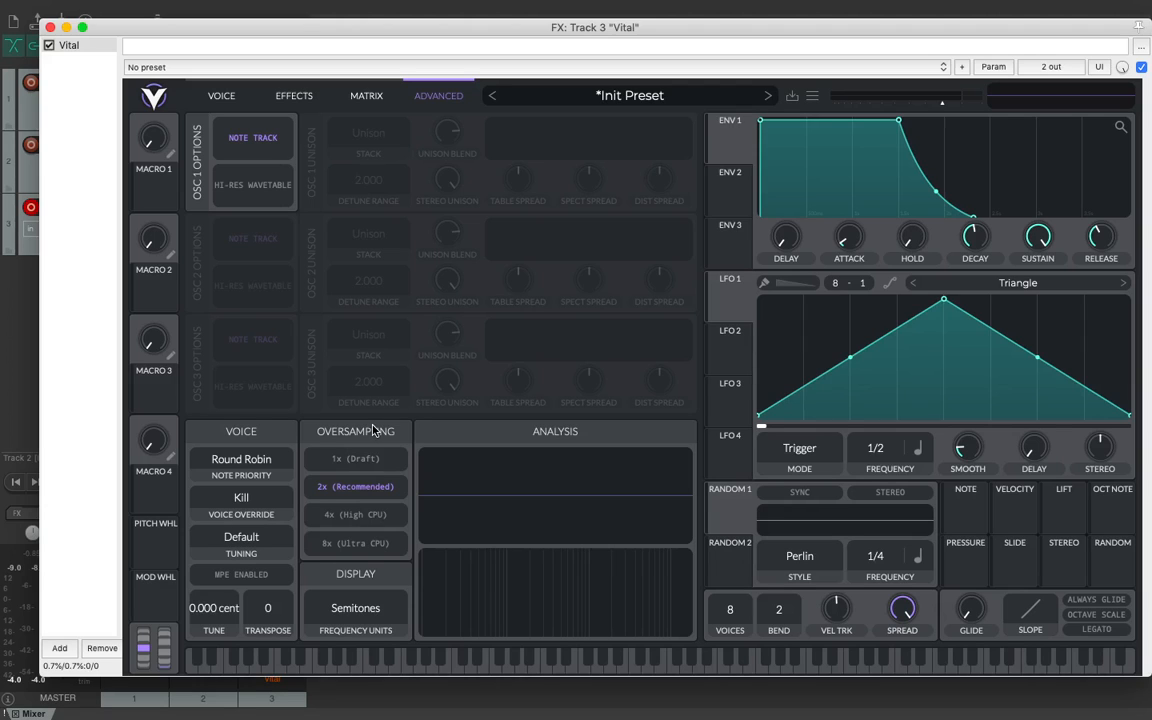
pyautogui.click(378, 487)
pyautogui.click(214, 95)
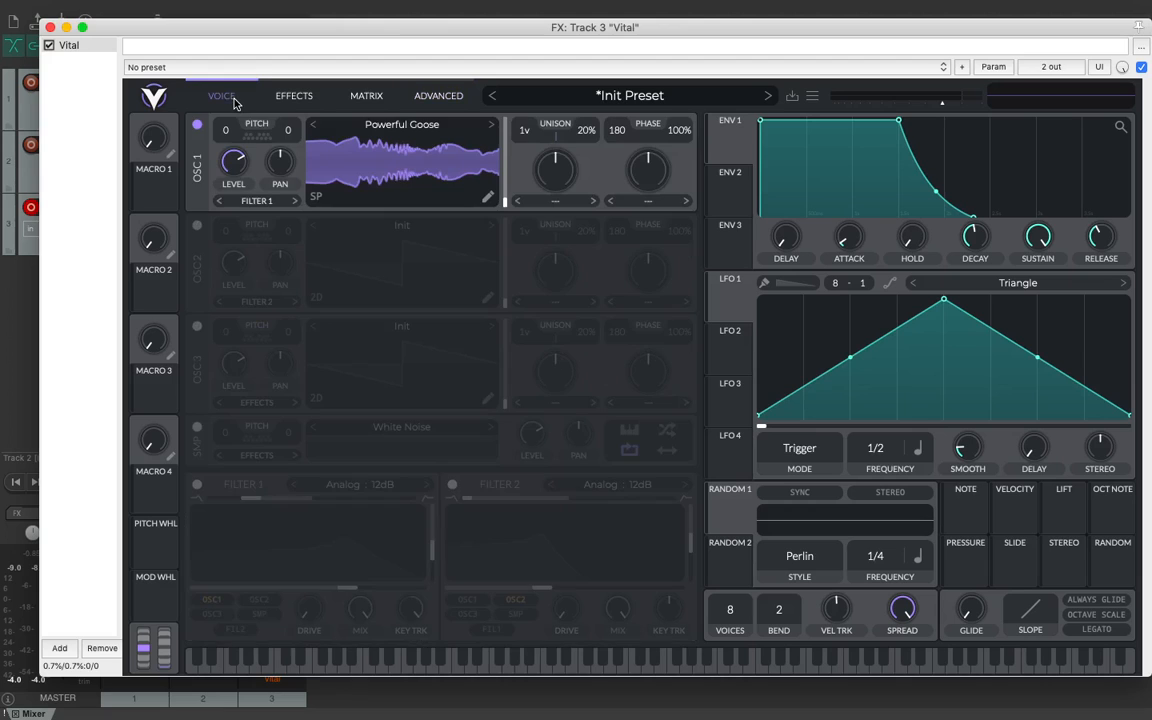
# Step: Load the 808 bass preset from the preset browser and close the browser
pyautogui.click(648, 100)
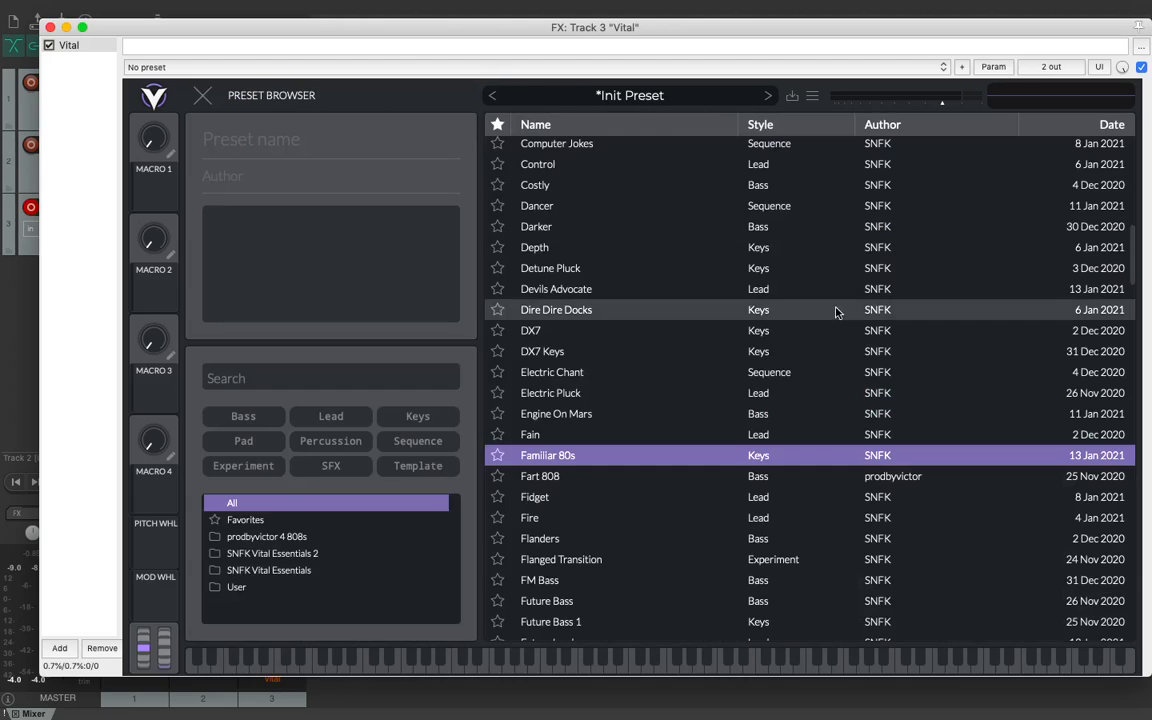
pyautogui.scroll(-2, 836, 311)
pyautogui.scroll(3, 700, 293)
pyautogui.scroll(10, 700, 293)
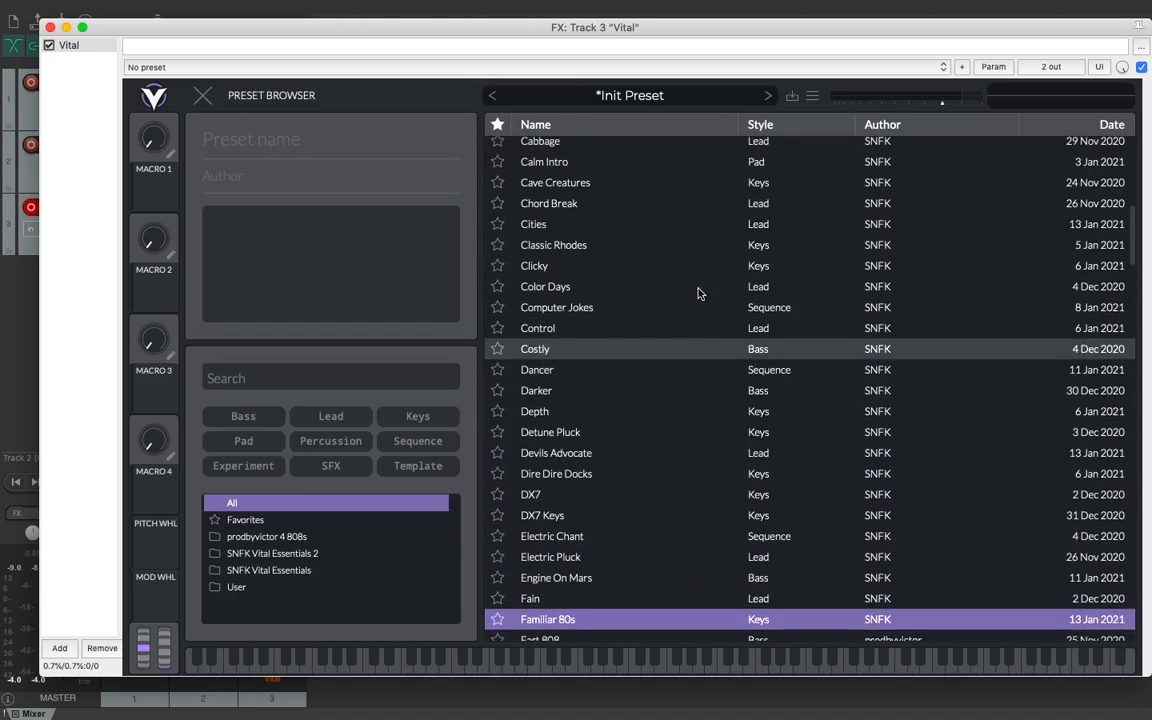
pyautogui.click(548, 214)
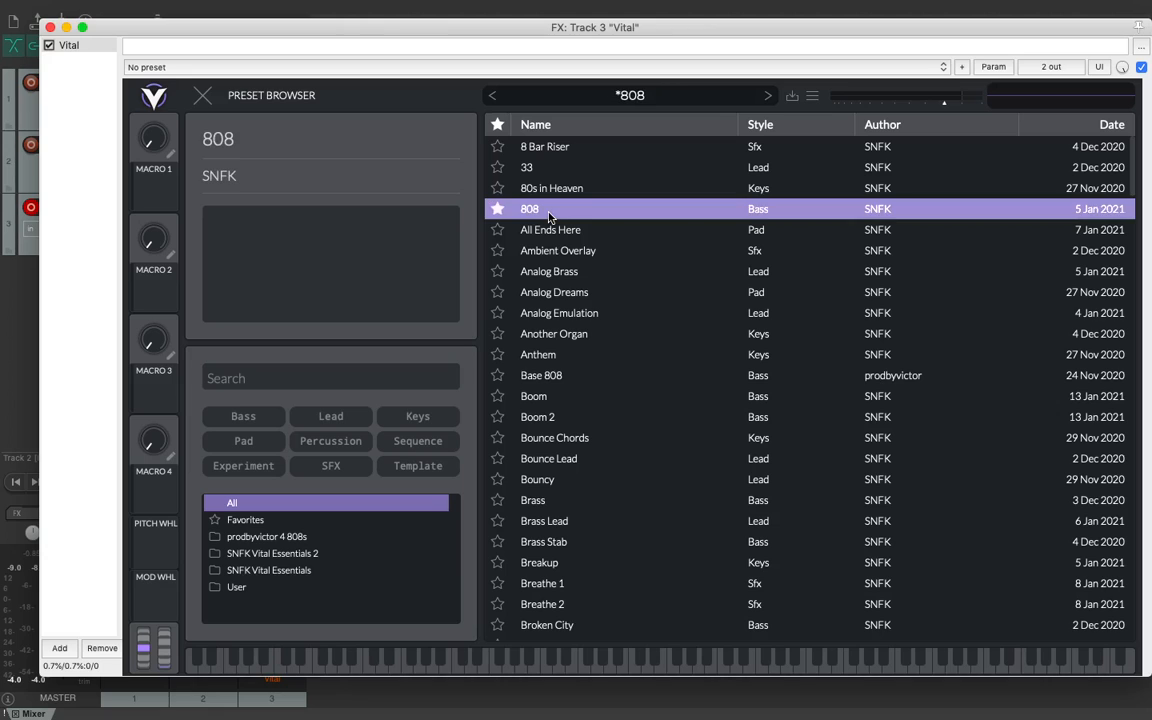
pyautogui.click(203, 100)
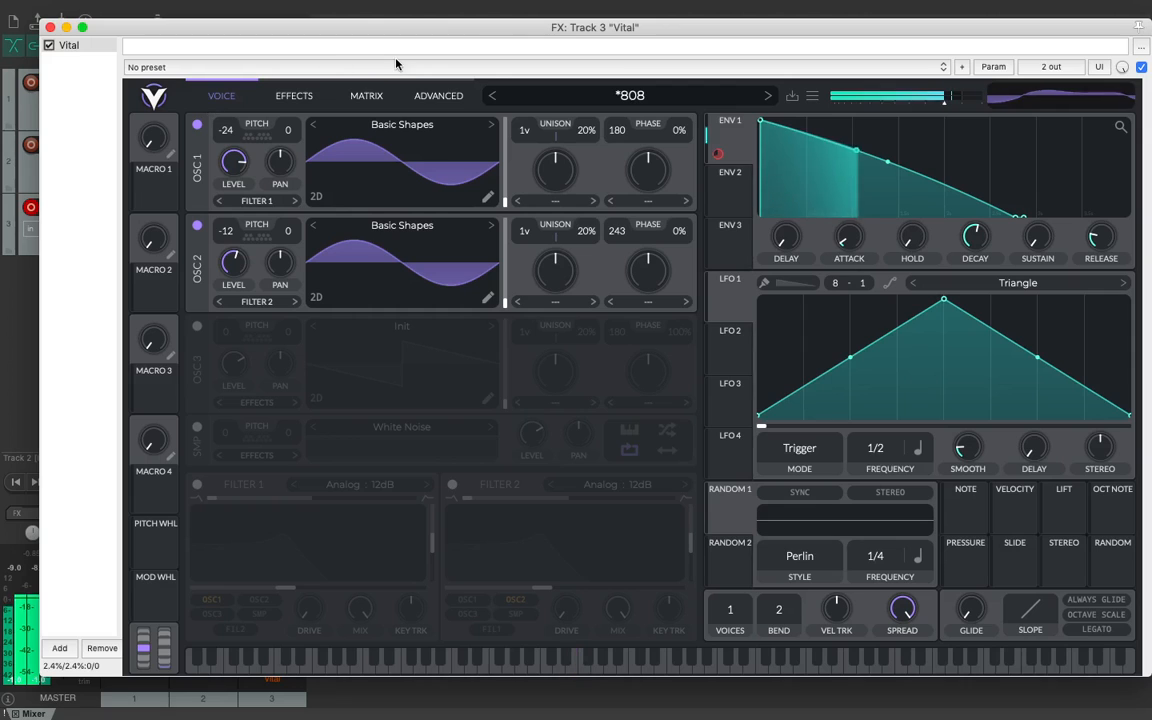
# Step: Look over the preset and bank import and export options, and switch to the neighbouring desktop
pyautogui.click(810, 97)
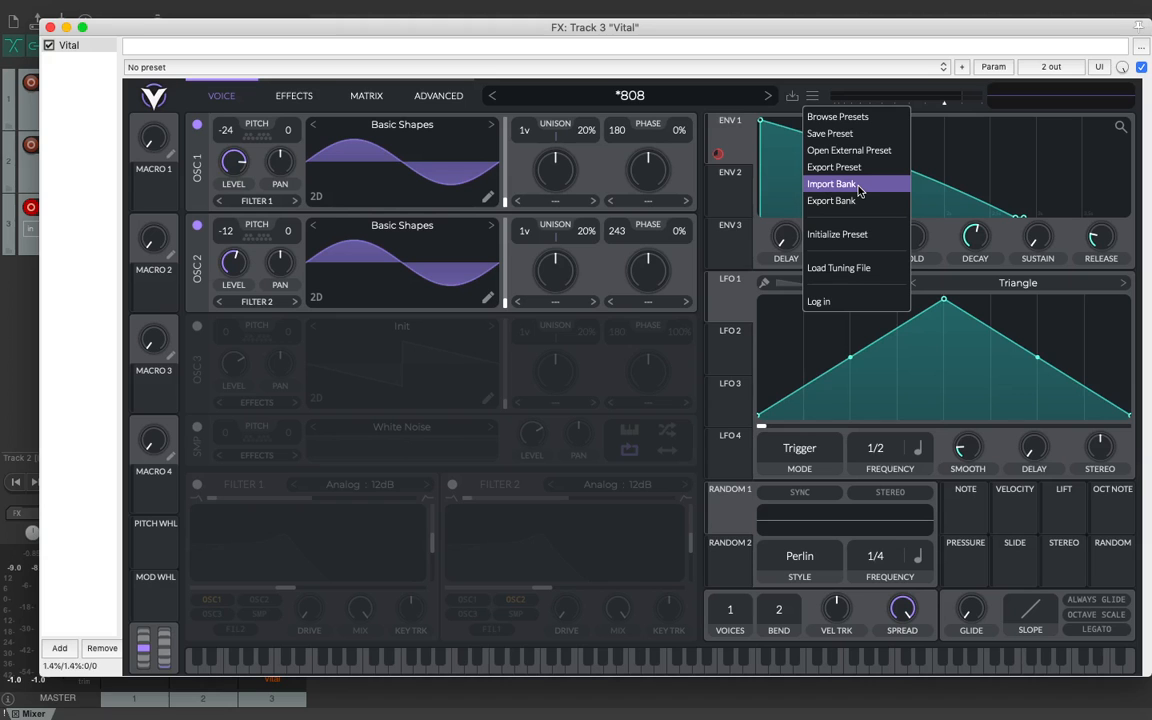
pyautogui.click(592, 551)
pyautogui.hotkey('ctrl', 'Left')
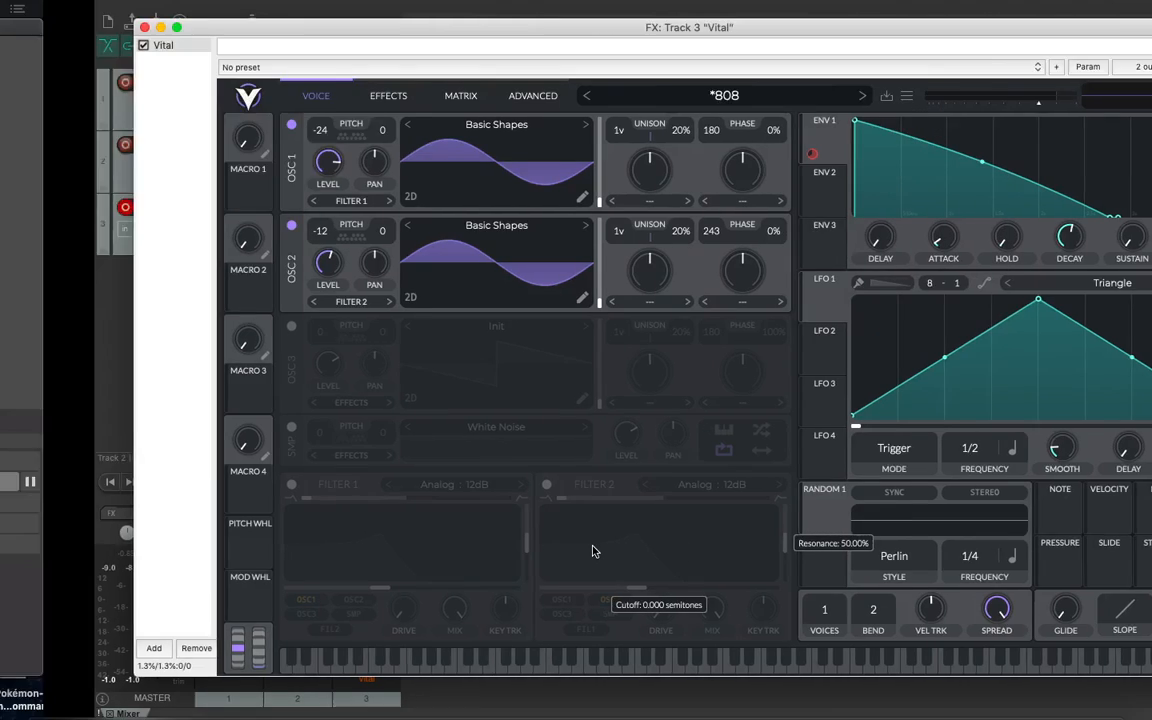